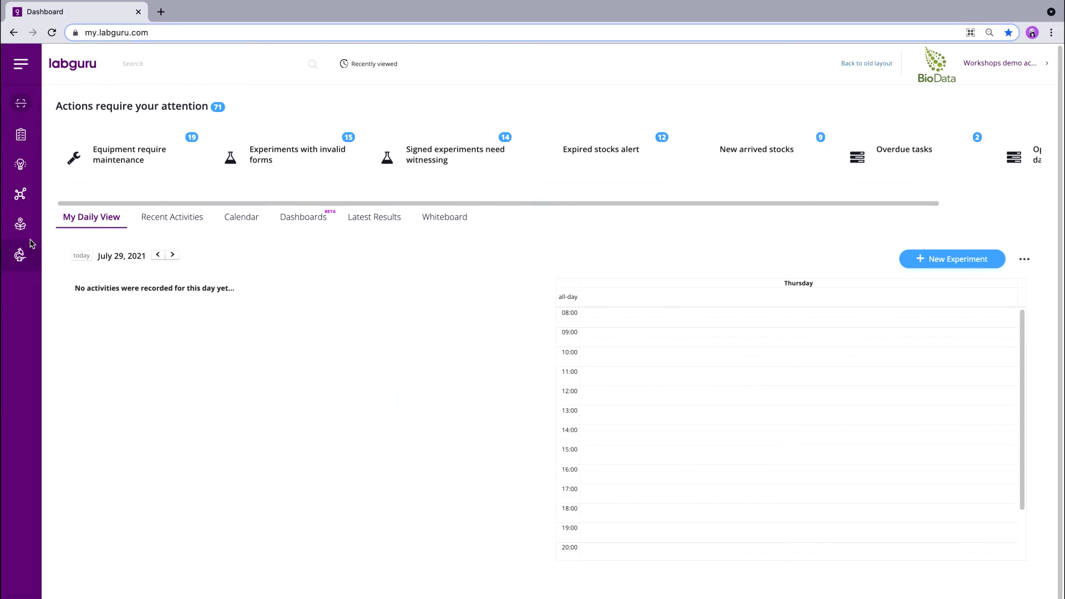
# Browse the storage tree to Rack A1.1.1 under High Shelf A1.1, then begin a new storage entry.
pyautogui.moveTo(21, 228)
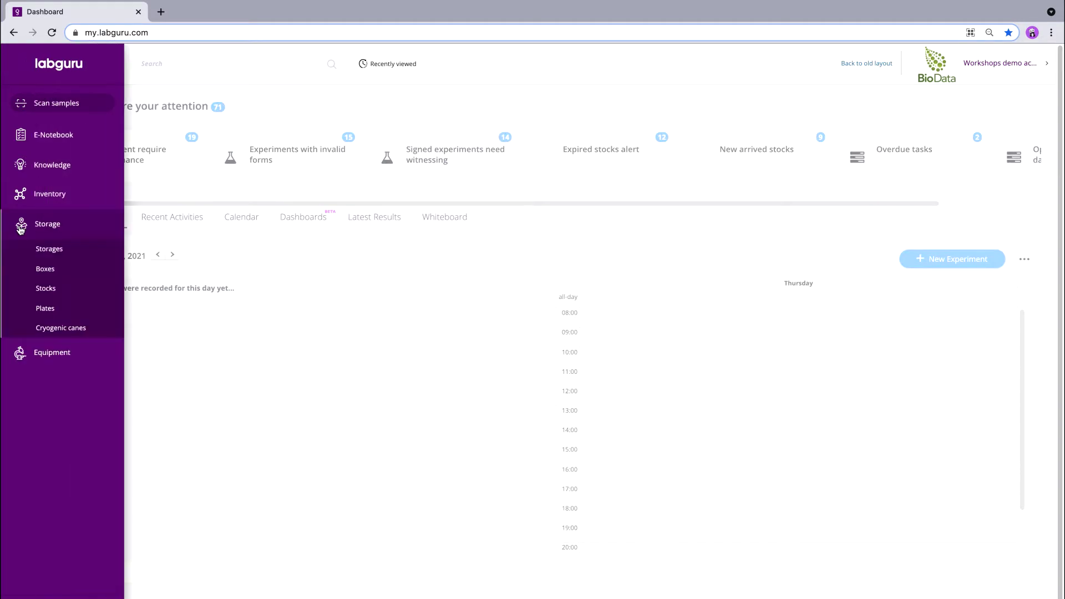
pyautogui.click(36, 249)
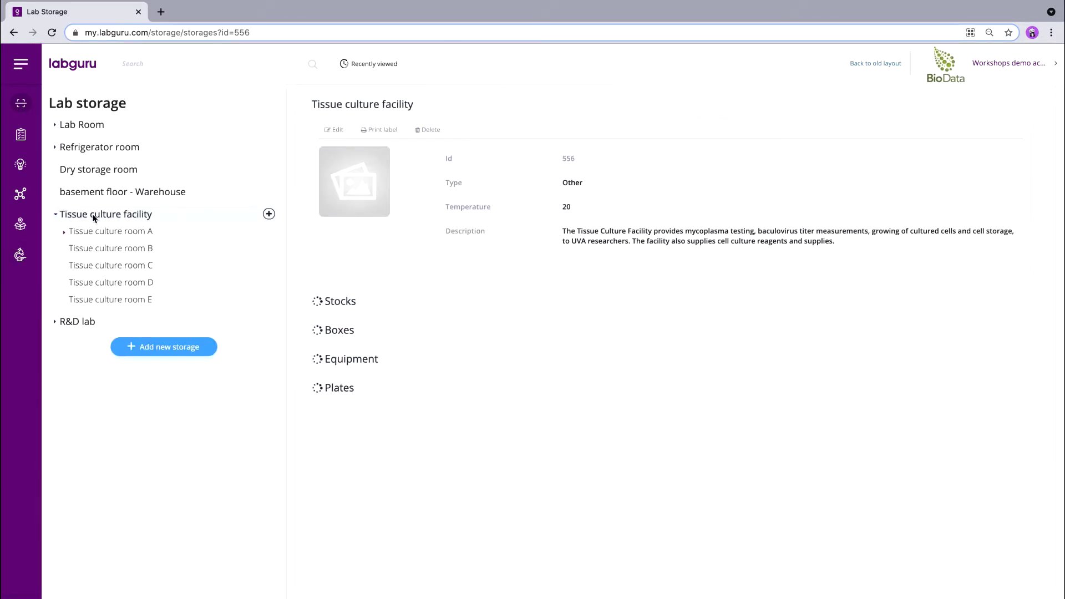
pyautogui.click(95, 232)
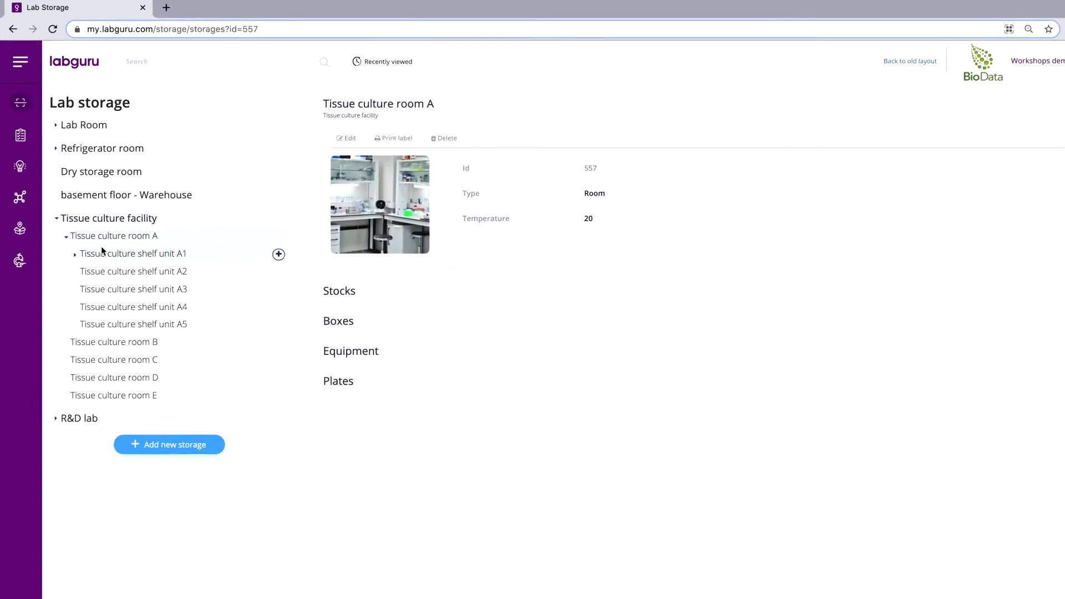
pyautogui.click(102, 249)
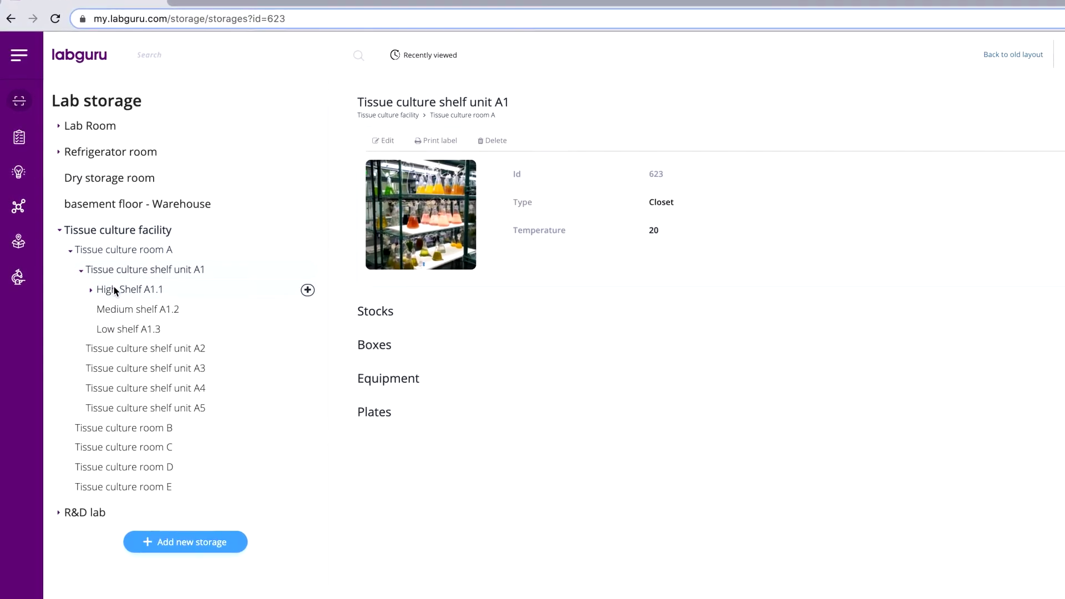
pyautogui.click(115, 290)
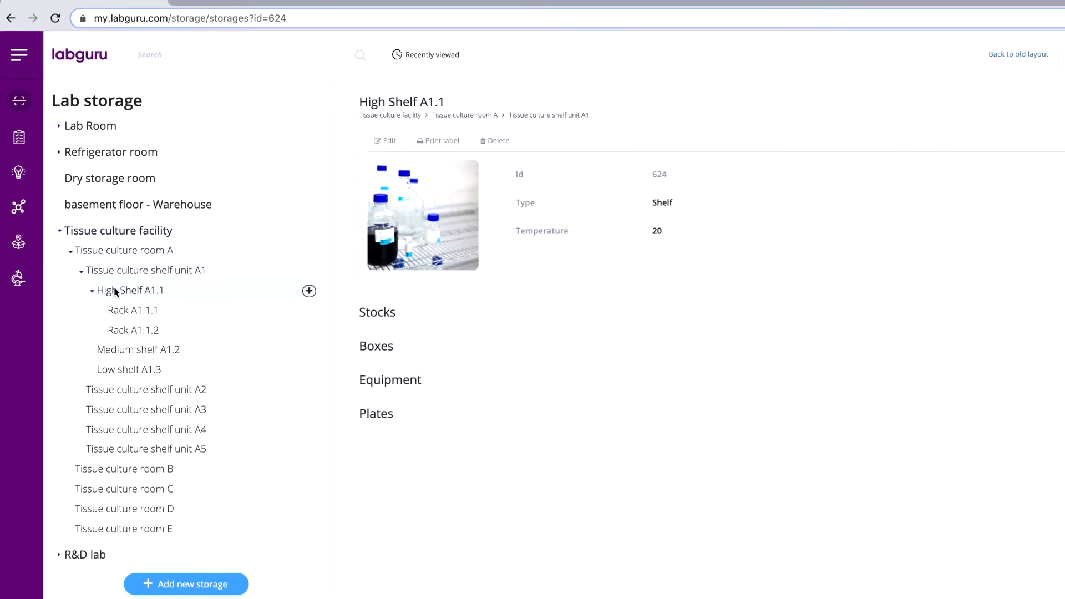
pyautogui.click(121, 310)
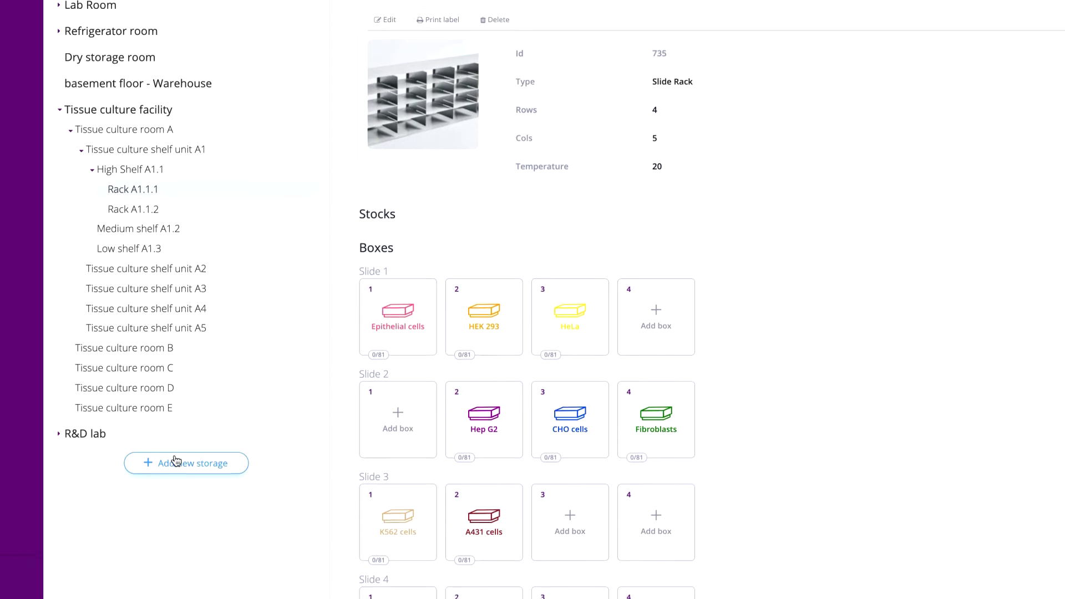
pyautogui.click(177, 460)
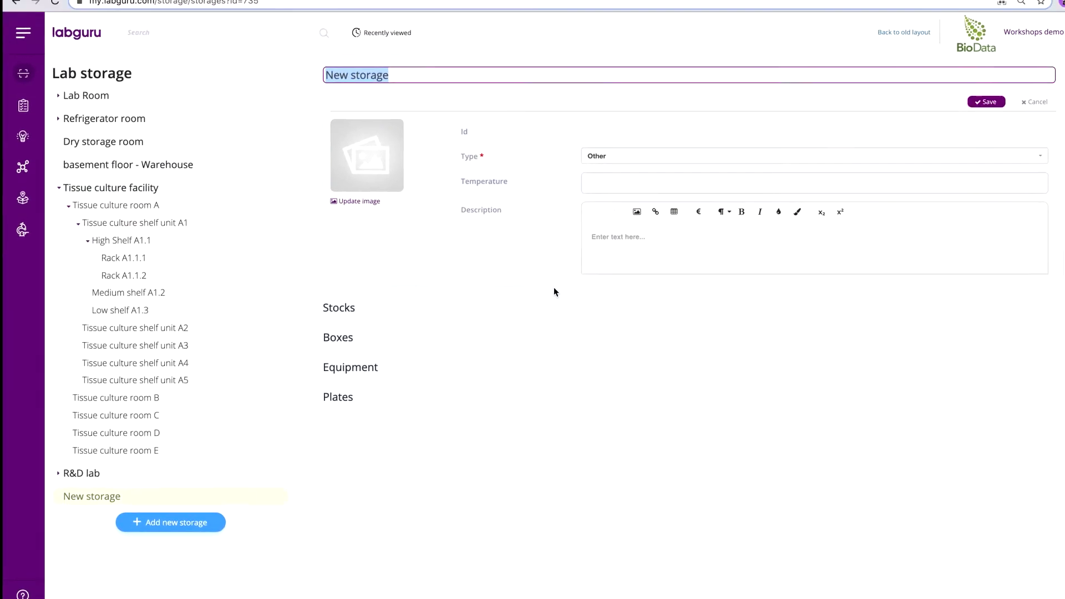
# Create a top-level storage named 'QC lab' of type Room and save it.
pyautogui.click(675, 123)
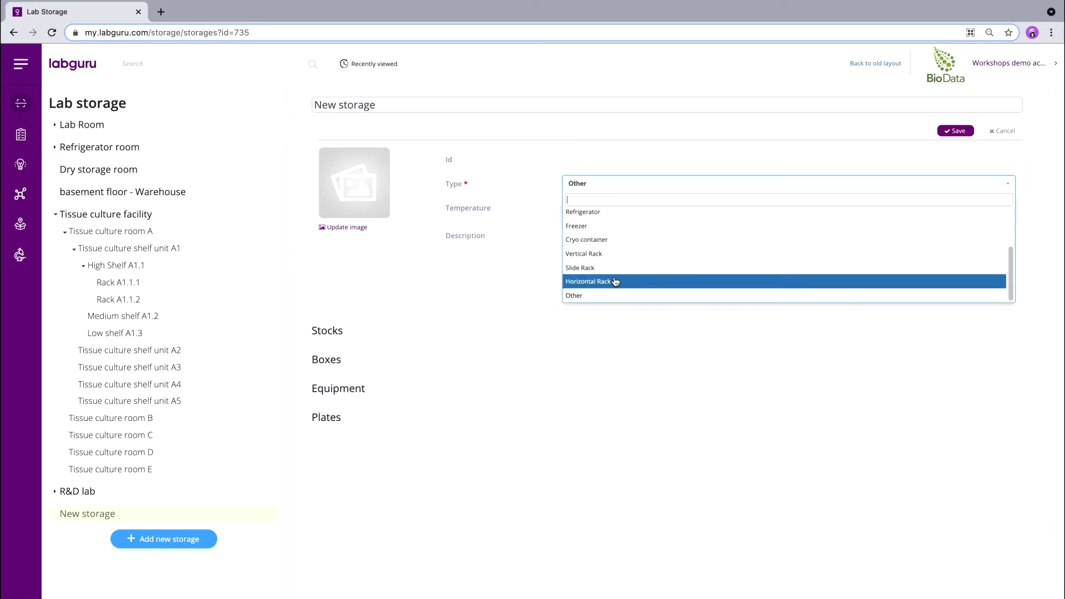
pyautogui.click(444, 108)
pyautogui.tripleClick(447, 109)
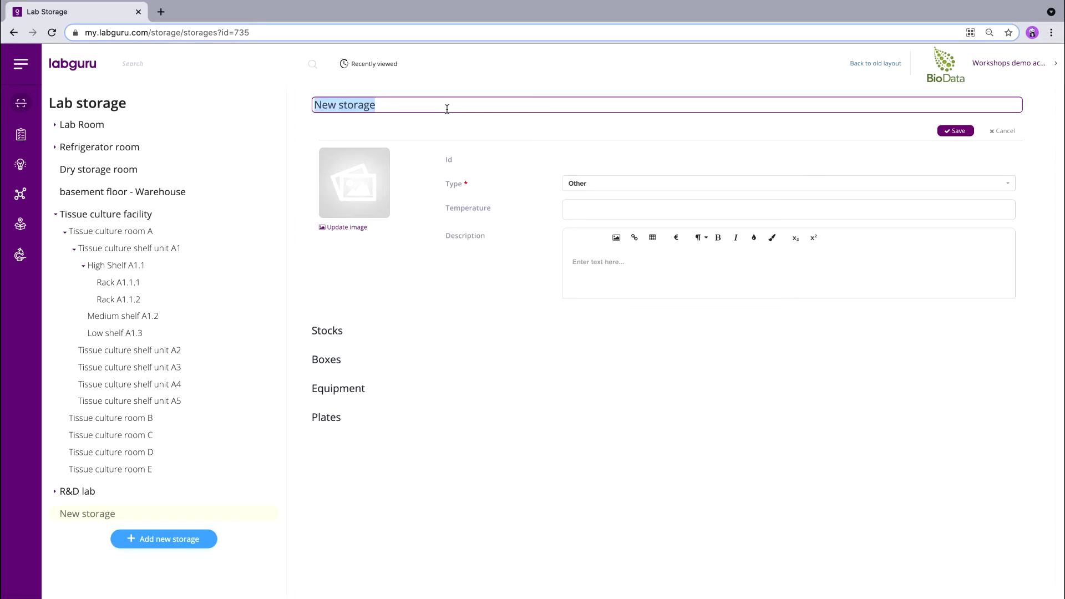
pyautogui.write('QC lab')
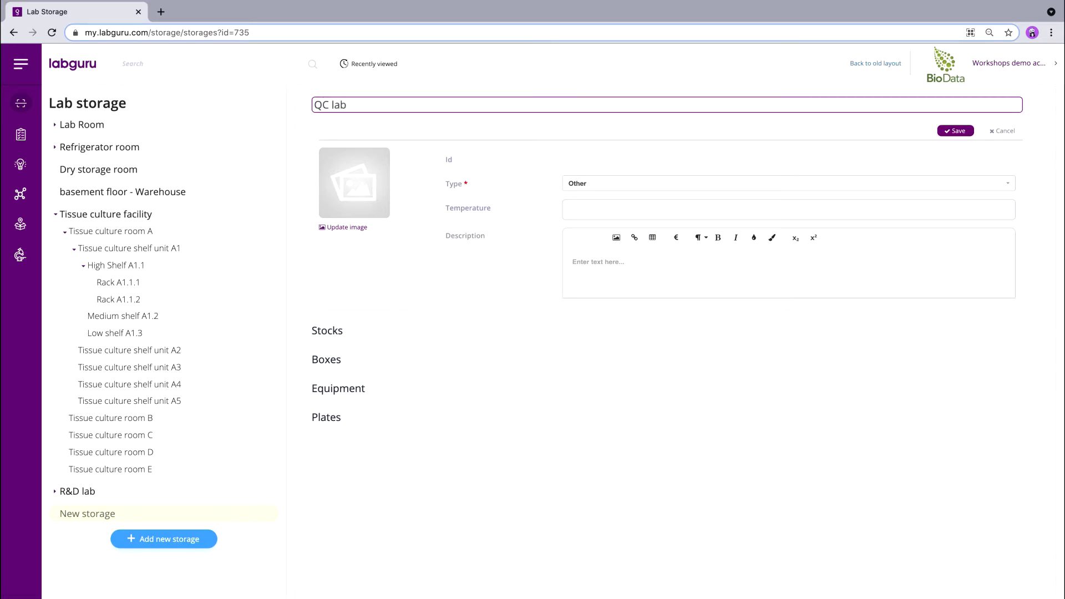
pyautogui.click(613, 183)
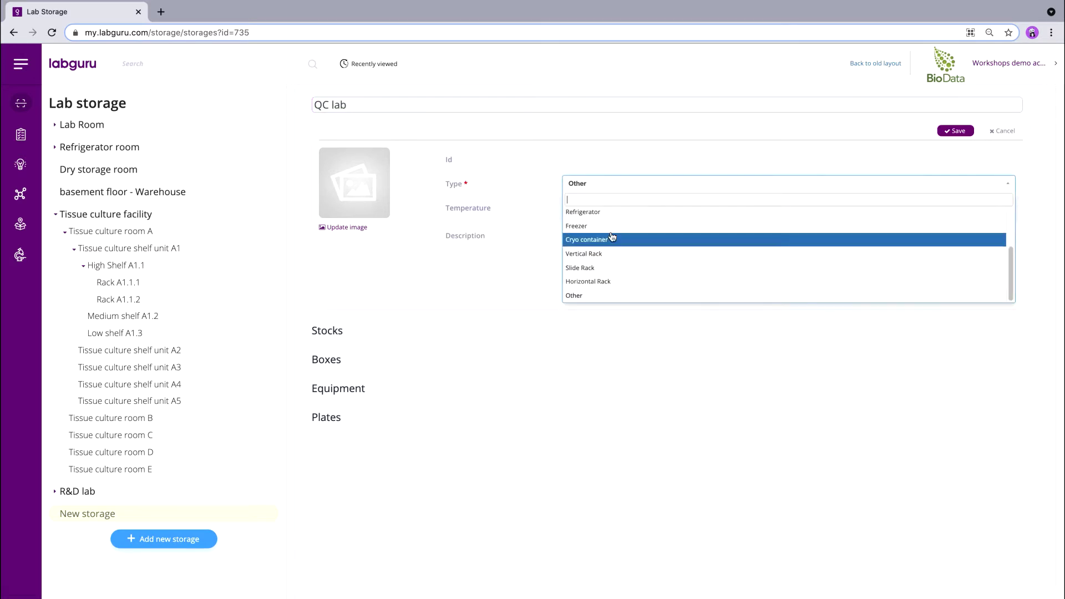
pyautogui.scroll(2, 612, 239)
pyautogui.click(588, 216)
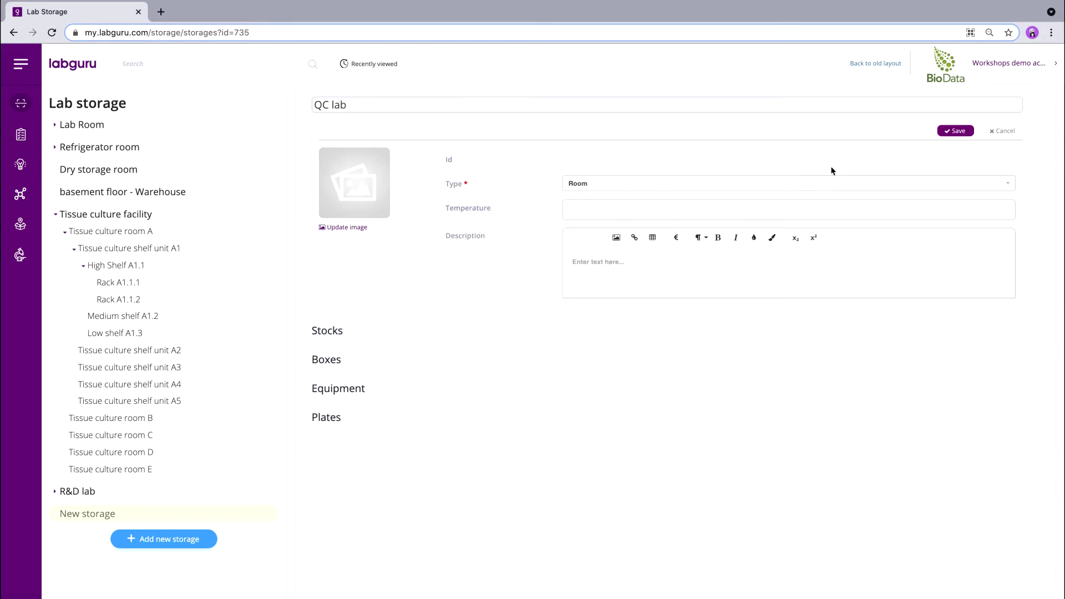
pyautogui.click(957, 133)
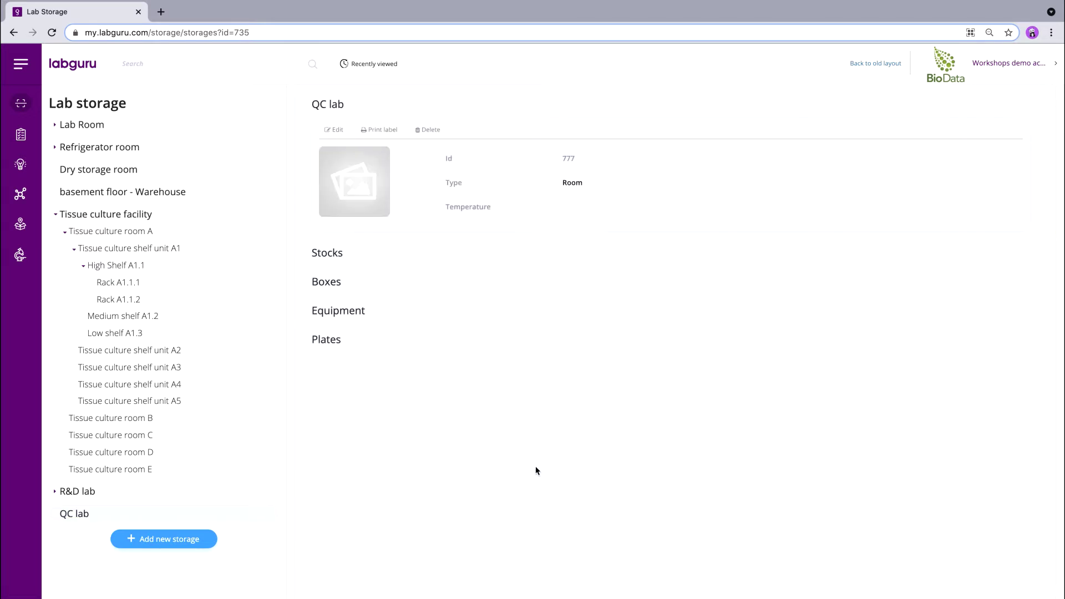
# Add a storage named 'Freezer' of type Freezer inside QC lab and save it.
pyautogui.moveTo(269, 516)
pyautogui.click(269, 514)
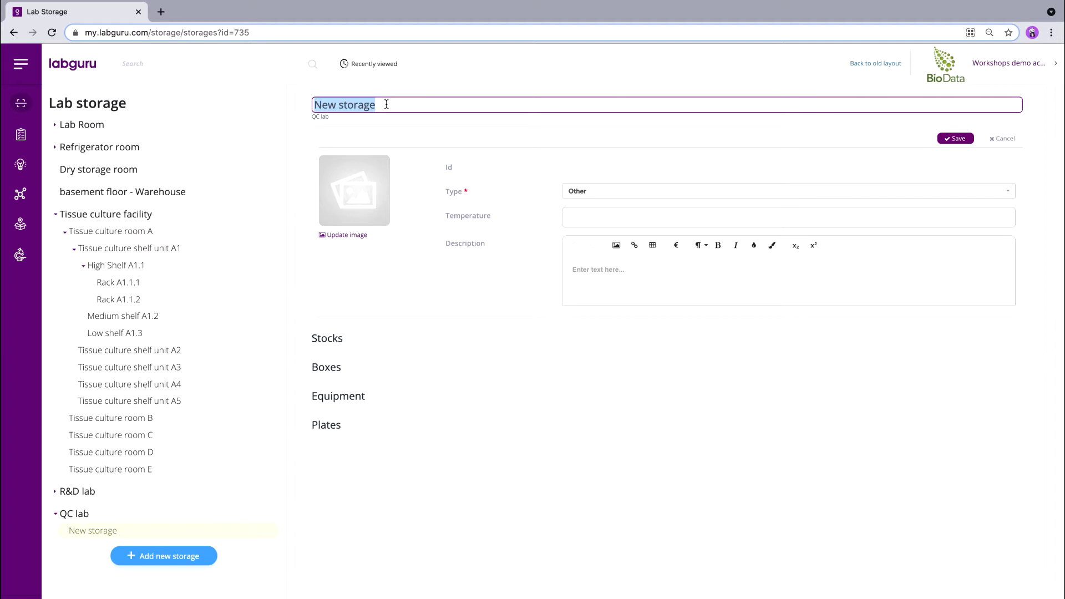
pyautogui.write('Free')
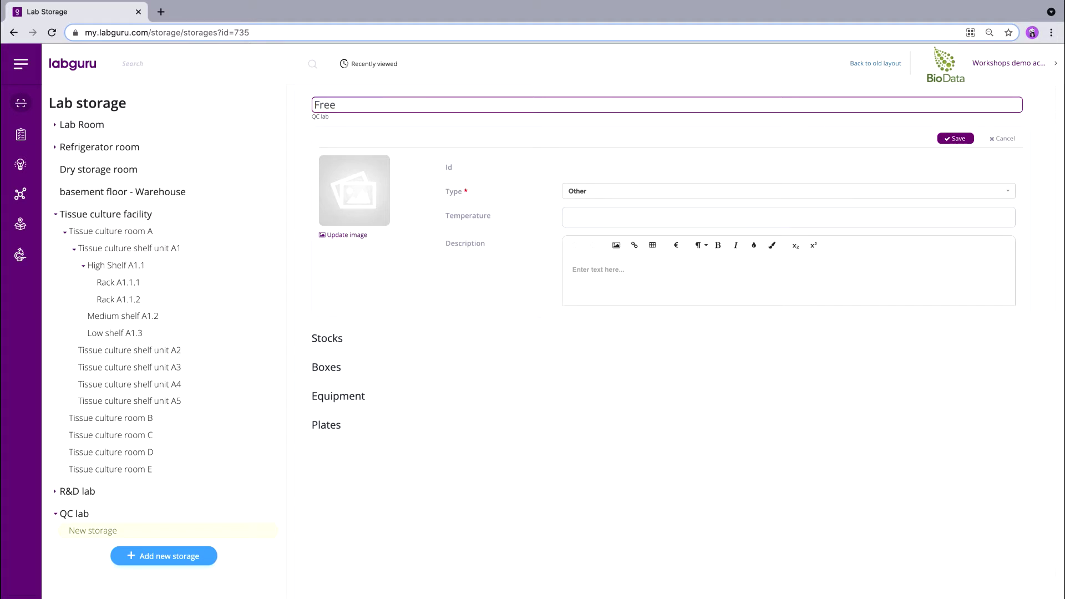
pyautogui.write('zer')
pyautogui.click(583, 190)
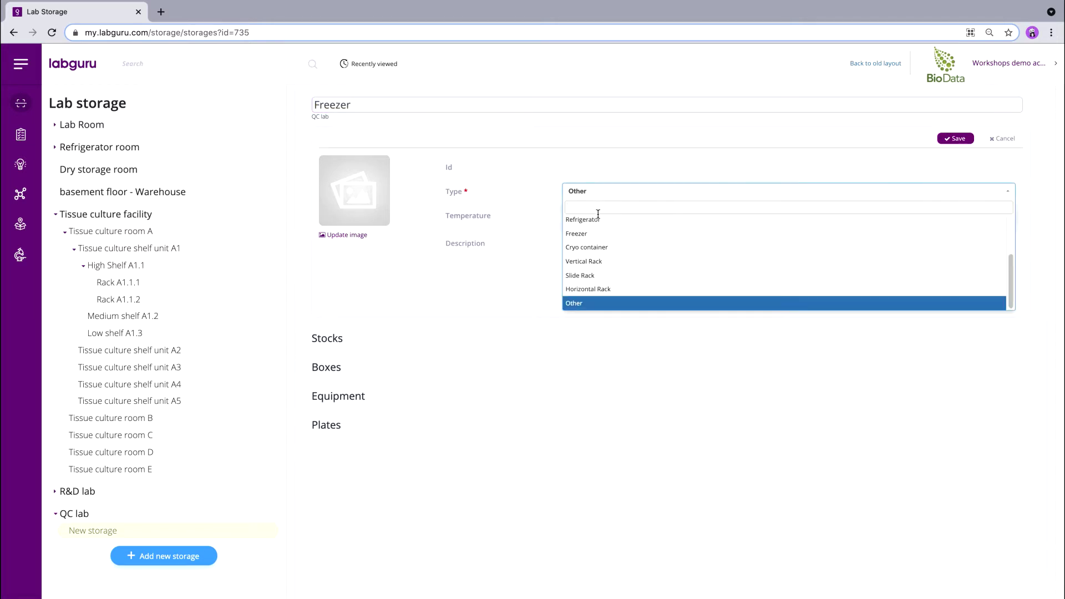
pyautogui.click(586, 232)
pyautogui.click(954, 139)
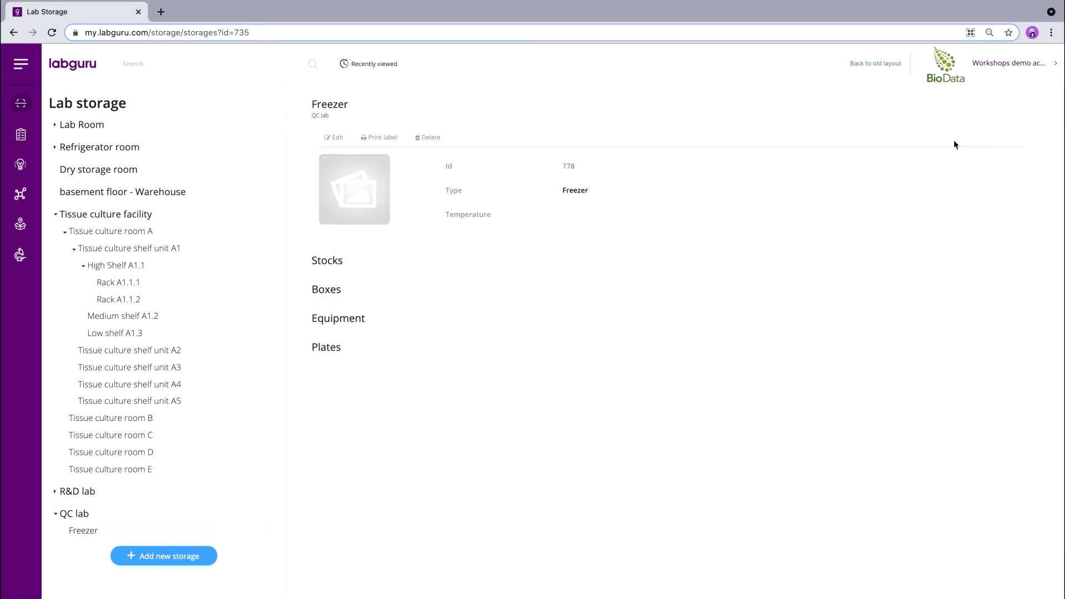
# Create 'Shelf 1' of type Shelf under the Freezer and save it.
pyautogui.click(269, 531)
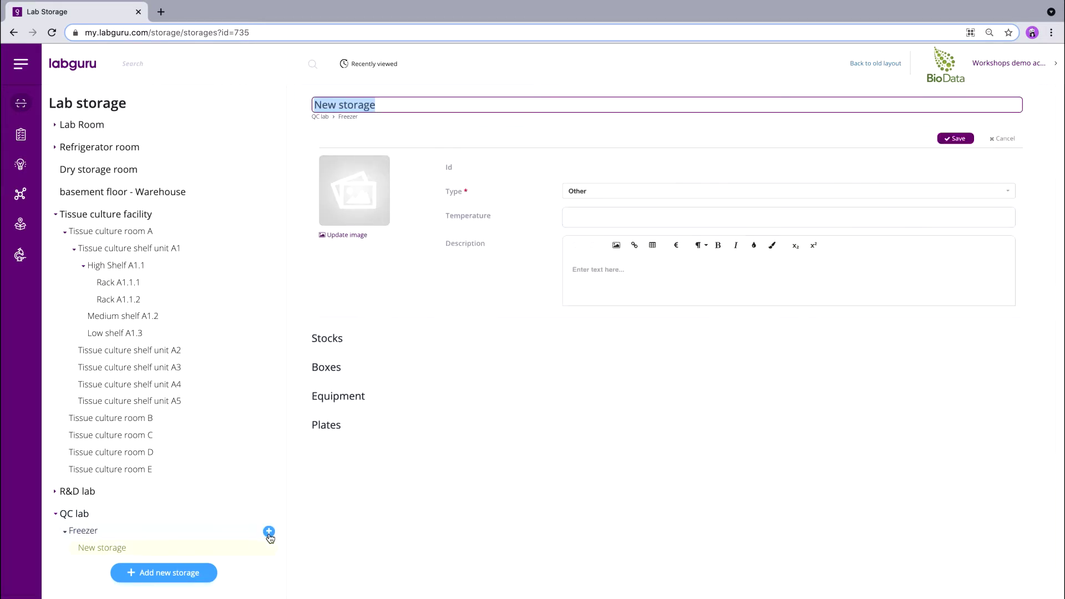
pyautogui.write('Shel')
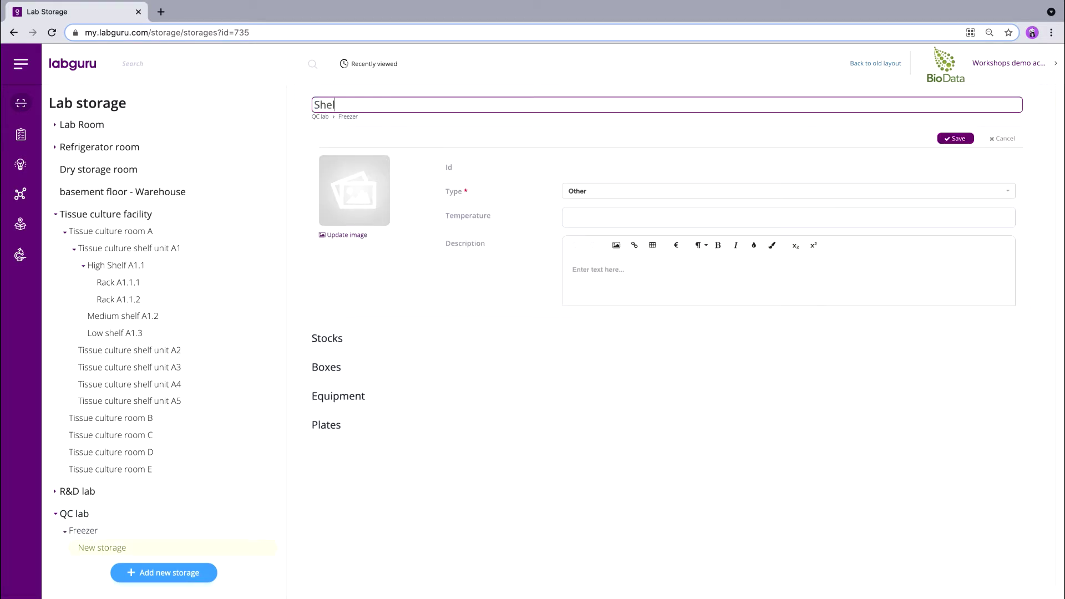
pyautogui.write('f 1')
pyautogui.click(612, 191)
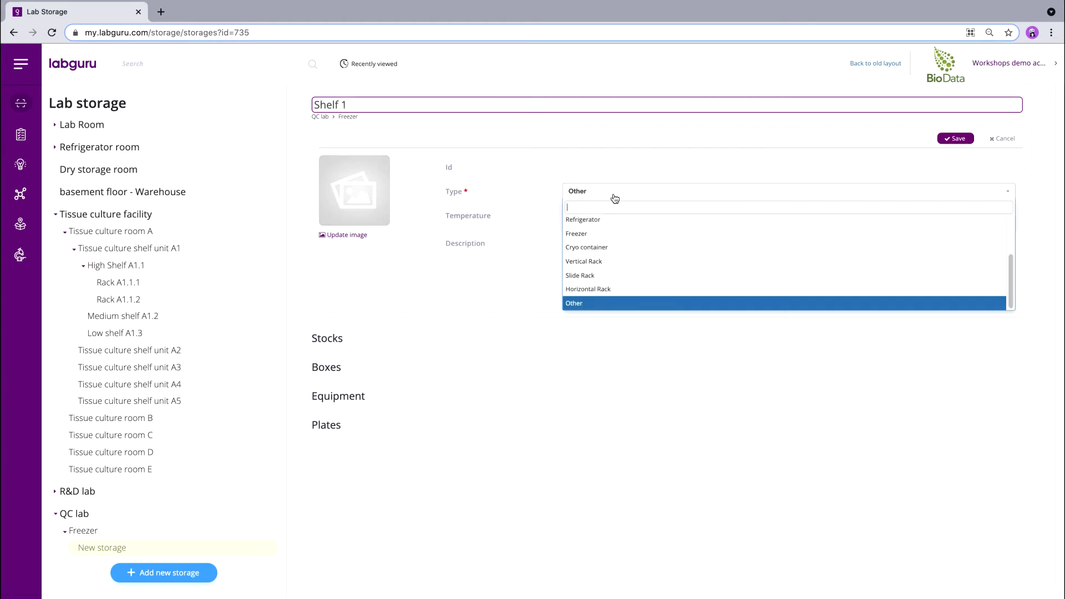
pyautogui.scroll(2, 614, 240)
pyautogui.click(612, 240)
pyautogui.click(954, 139)
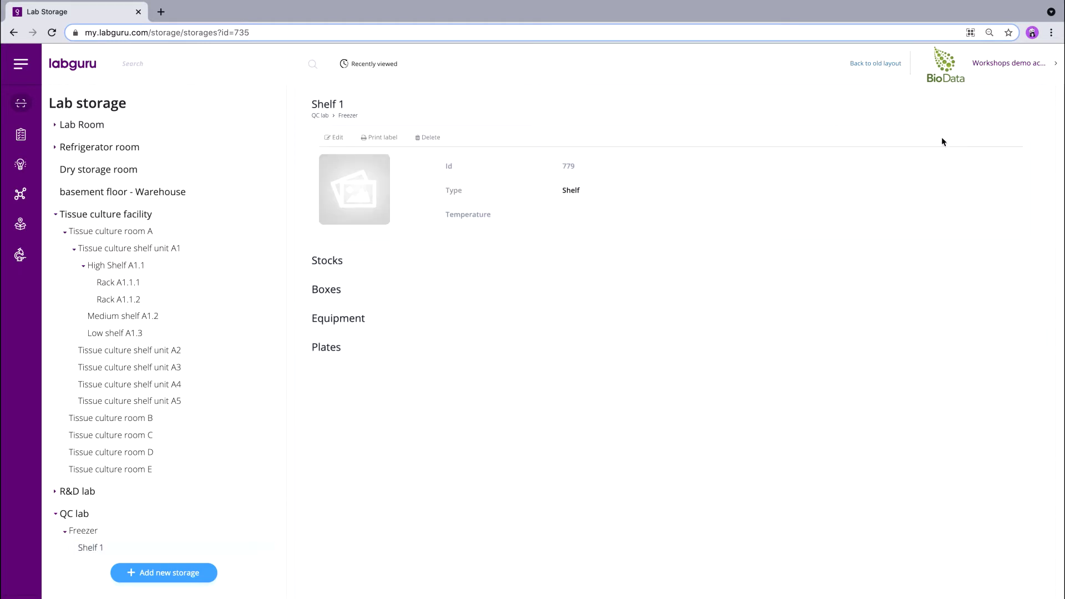
# Add 'Rack 1' under Shelf 1 as a Slide Rack with 5 rows and 5 columns, and save it.
pyautogui.click(269, 548)
pyautogui.write('Rack 1')
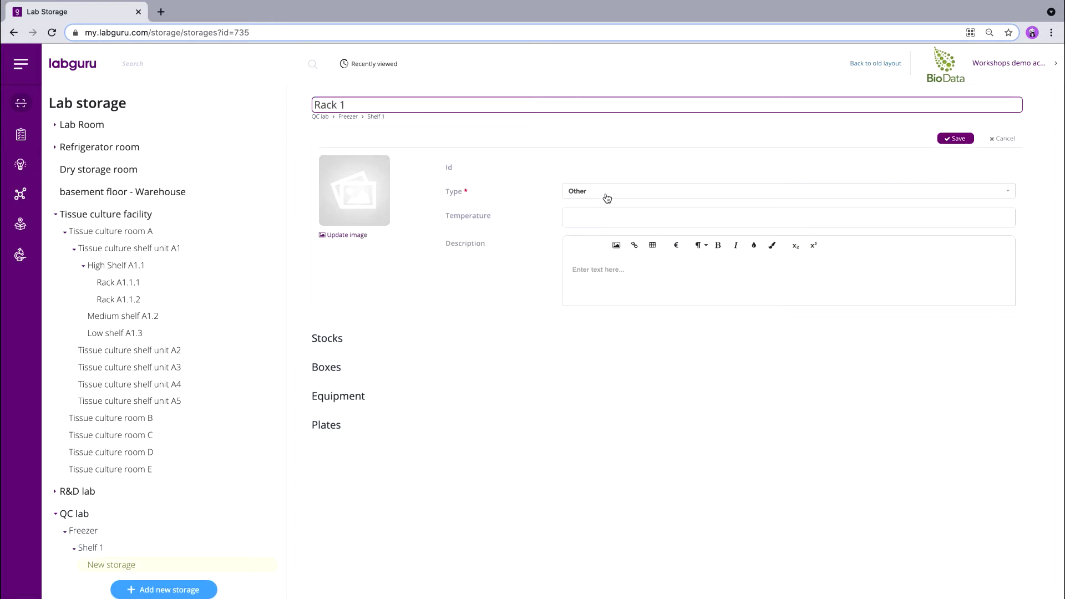
pyautogui.click(608, 199)
pyautogui.click(601, 275)
pyautogui.click(582, 216)
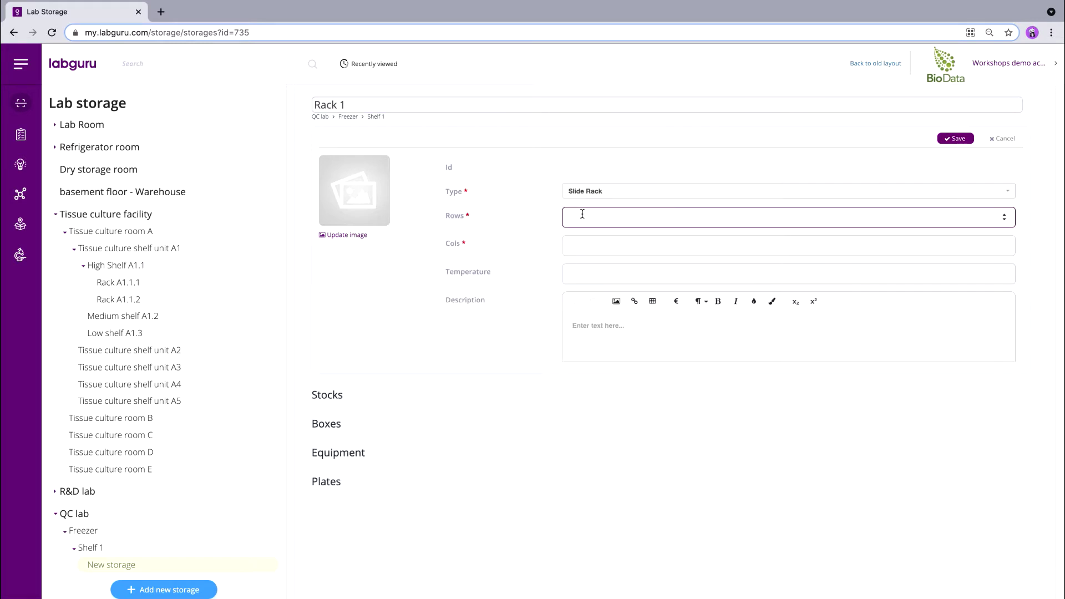
pyautogui.write('5')
pyautogui.click(576, 249)
pyautogui.write('5')
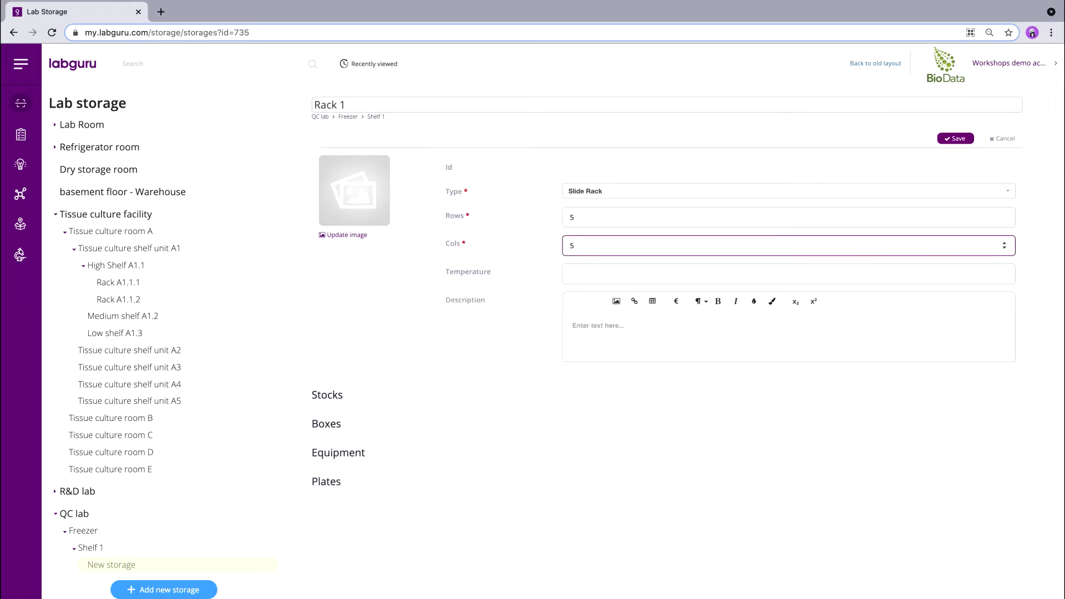
pyautogui.click(955, 139)
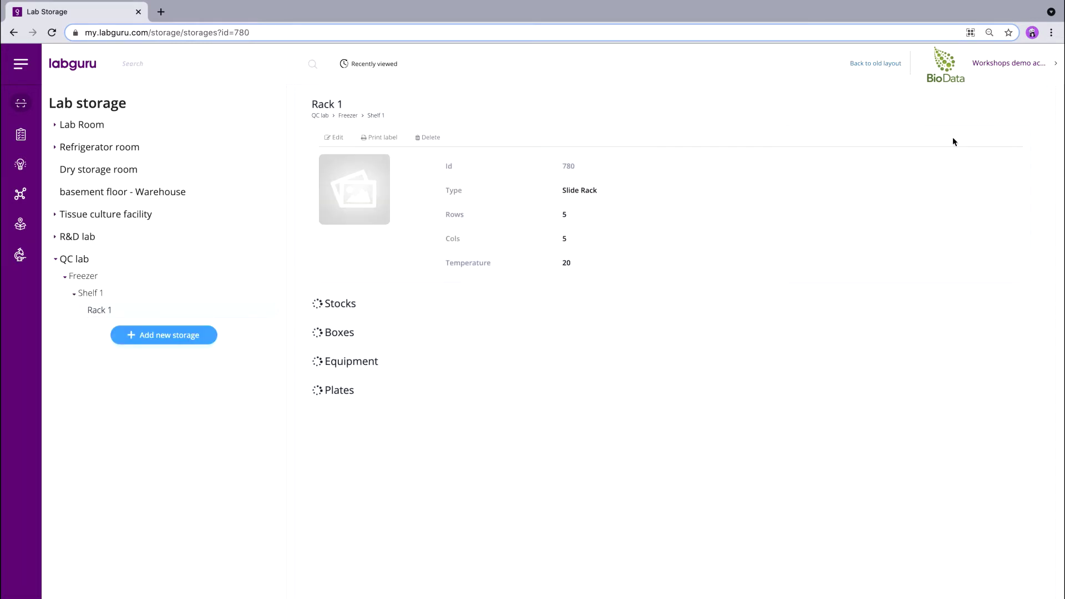
pyautogui.click(343, 388)
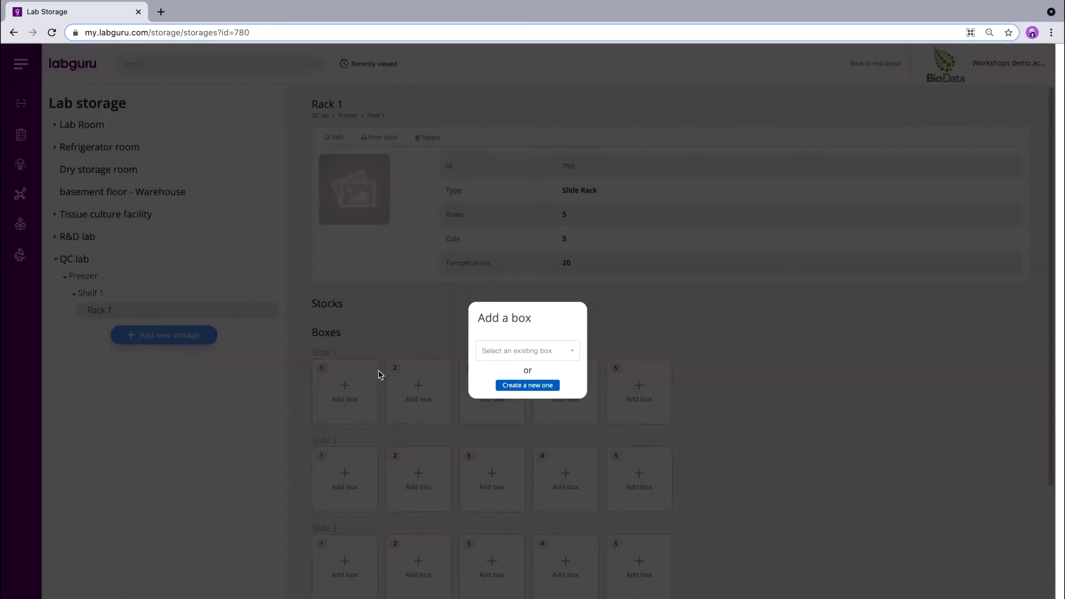
# Place the existing Antibodies box in Slide 1 position 1 of Rack 1, then re-save the rack.
pyautogui.click(539, 359)
pyautogui.click(518, 411)
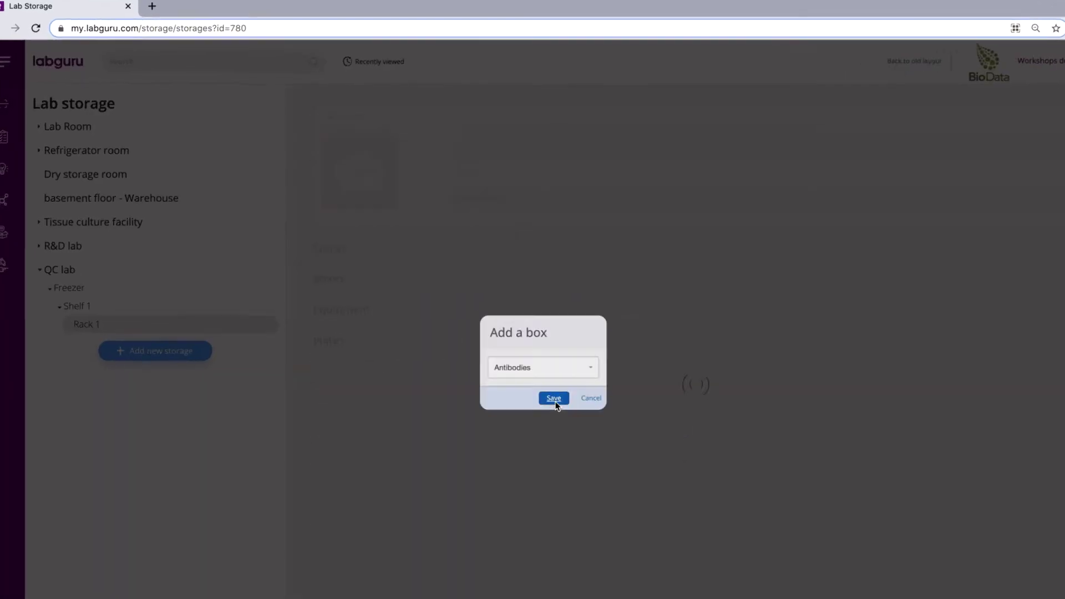
pyautogui.click(555, 400)
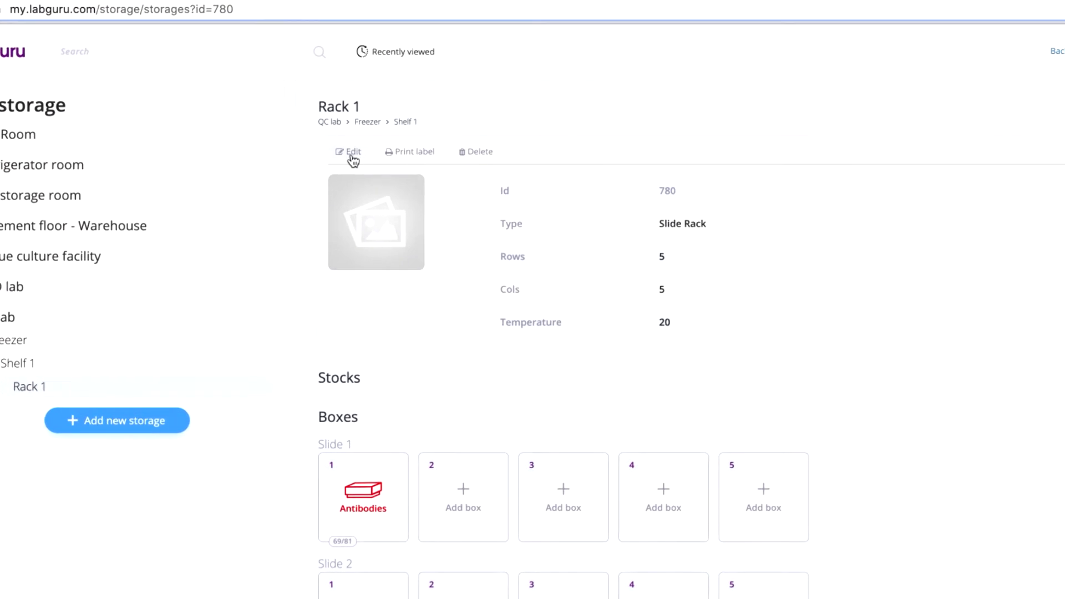
pyautogui.click(352, 155)
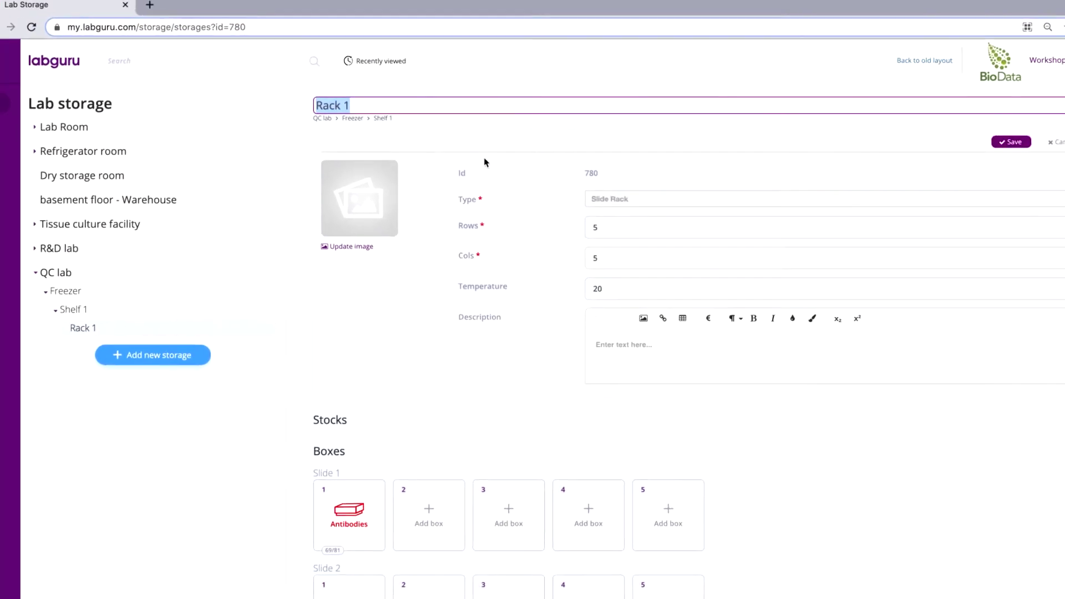
pyautogui.click(950, 139)
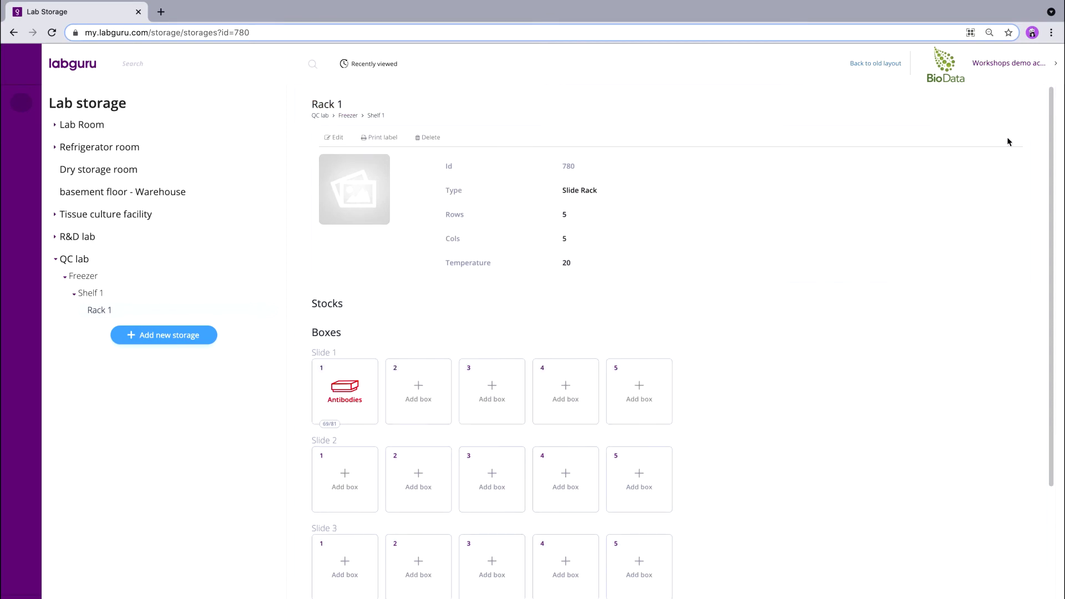
# Open the Antibodies box from Rack 1 and bring up its Edit Box form.
pyautogui.click(339, 393)
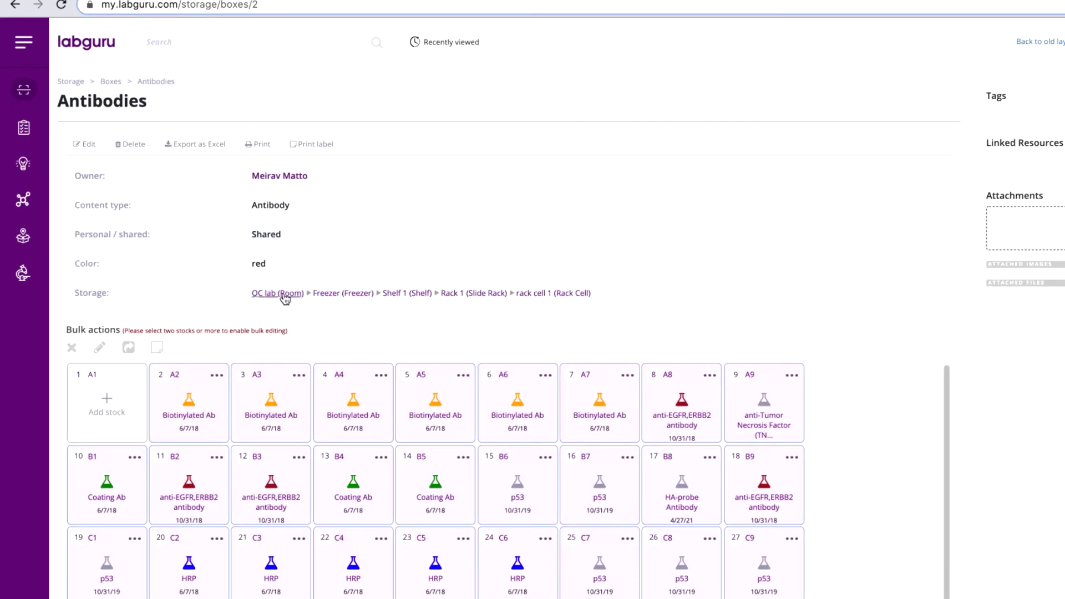
pyautogui.click(90, 144)
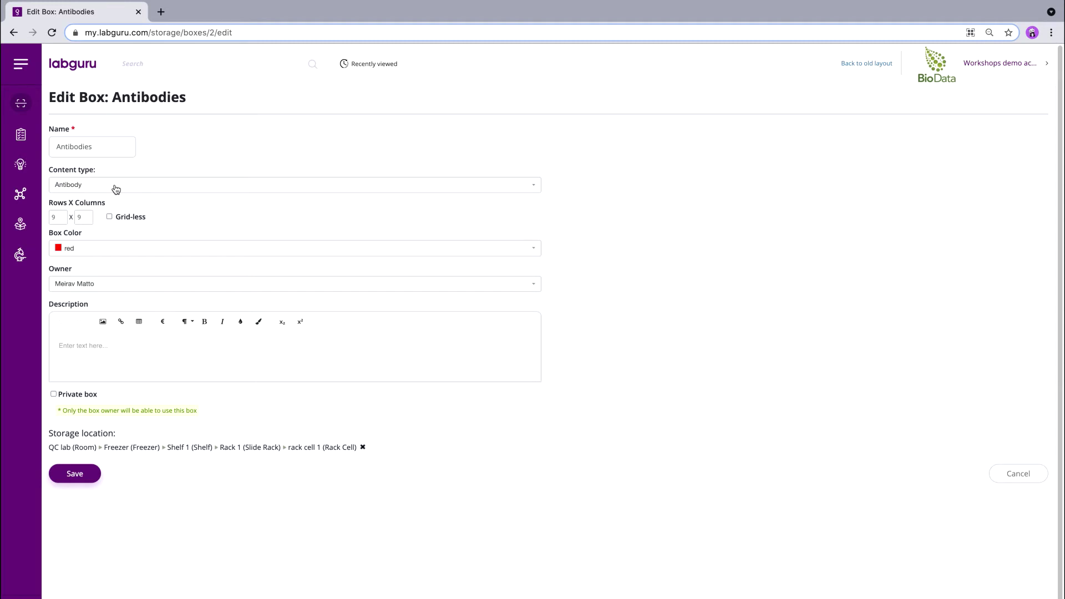
pyautogui.click(115, 190)
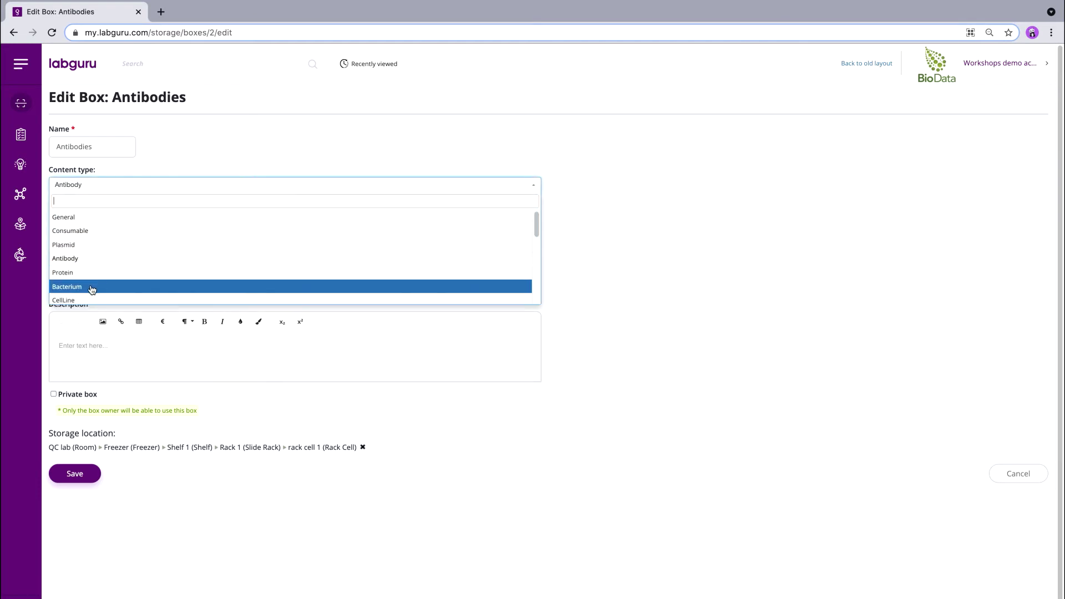
# Set the Antibodies box content type to General, mark it private, and save.
pyautogui.click(83, 217)
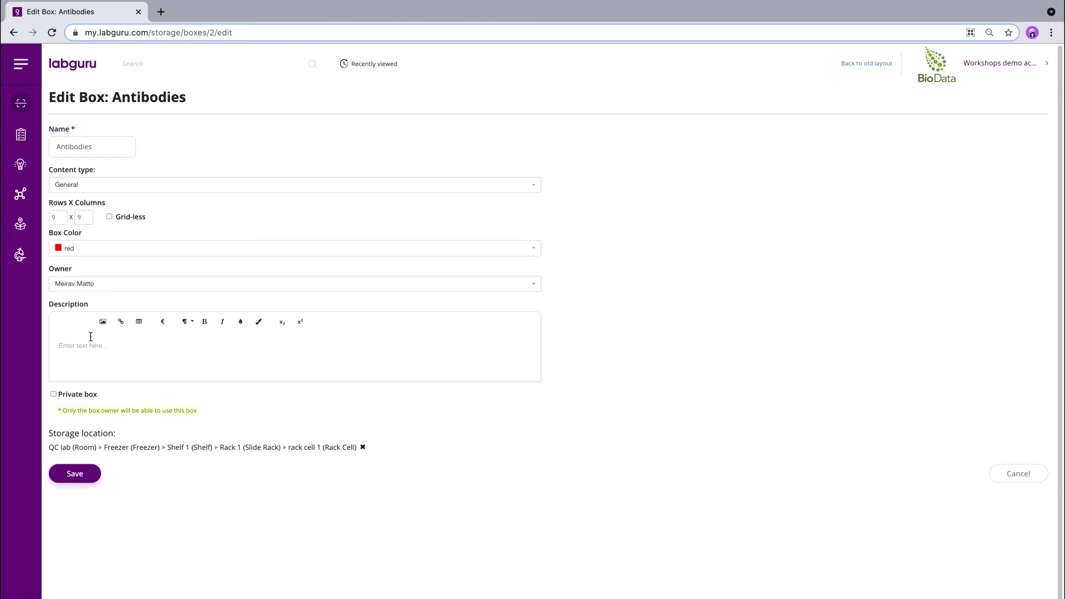
pyautogui.click(53, 394)
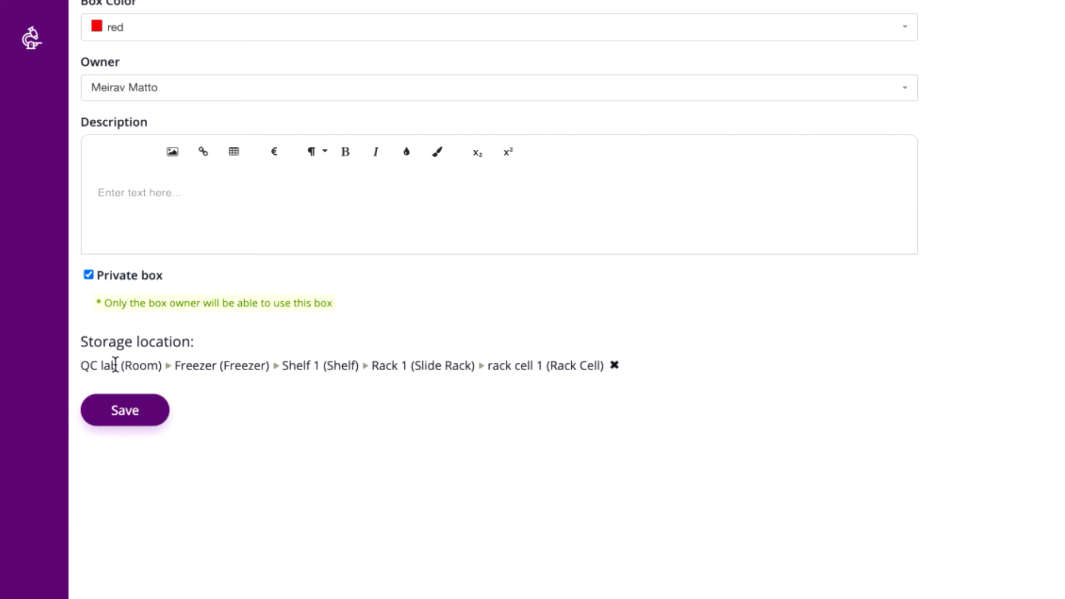
pyautogui.click(125, 411)
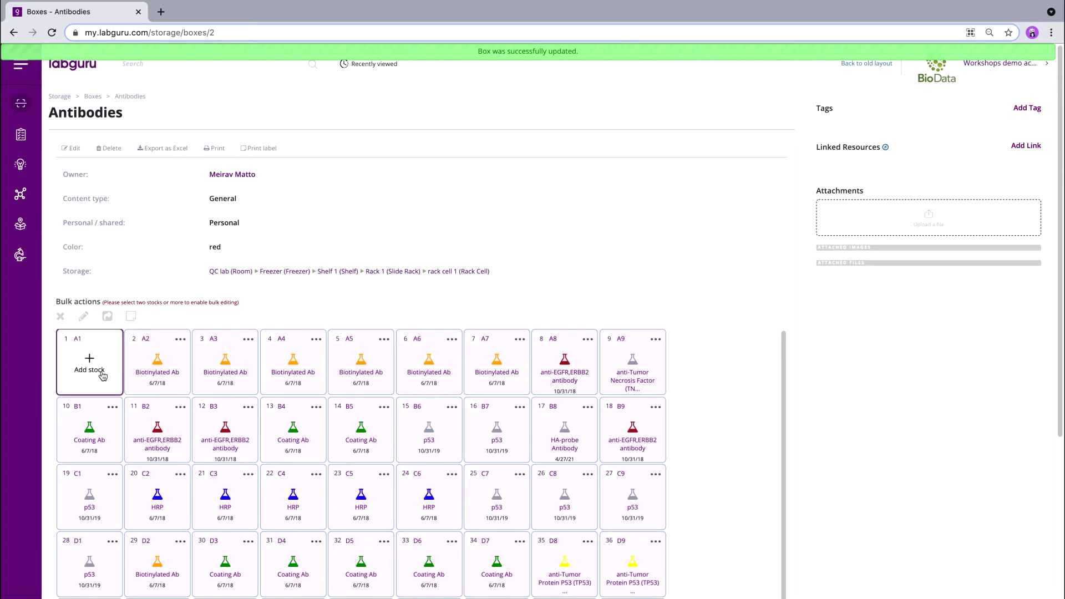
# Select the five HRP stocks in cells C2 through C6 of the Antibodies box.
pyautogui.scroll(-3, 183, 401)
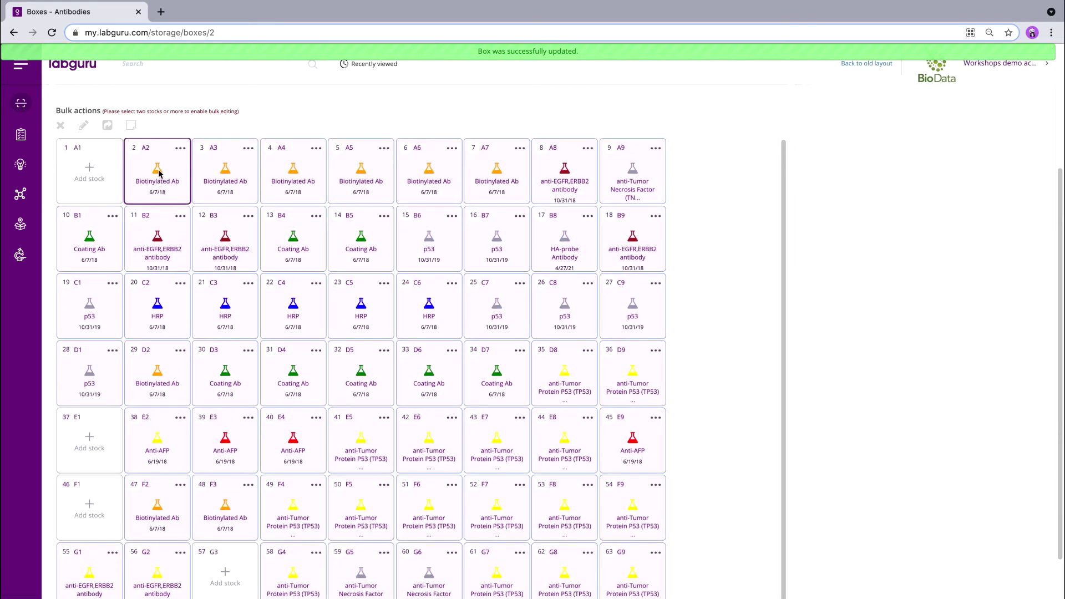
pyautogui.moveTo(159, 172)
pyautogui.scroll(-4, 156, 276)
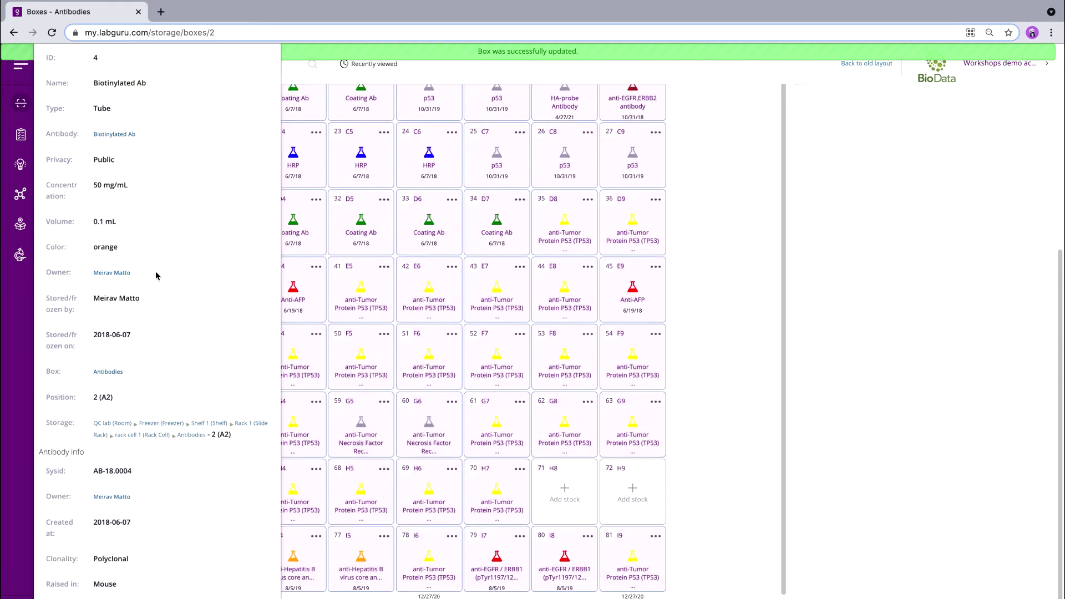
pyautogui.scroll(5, 156, 275)
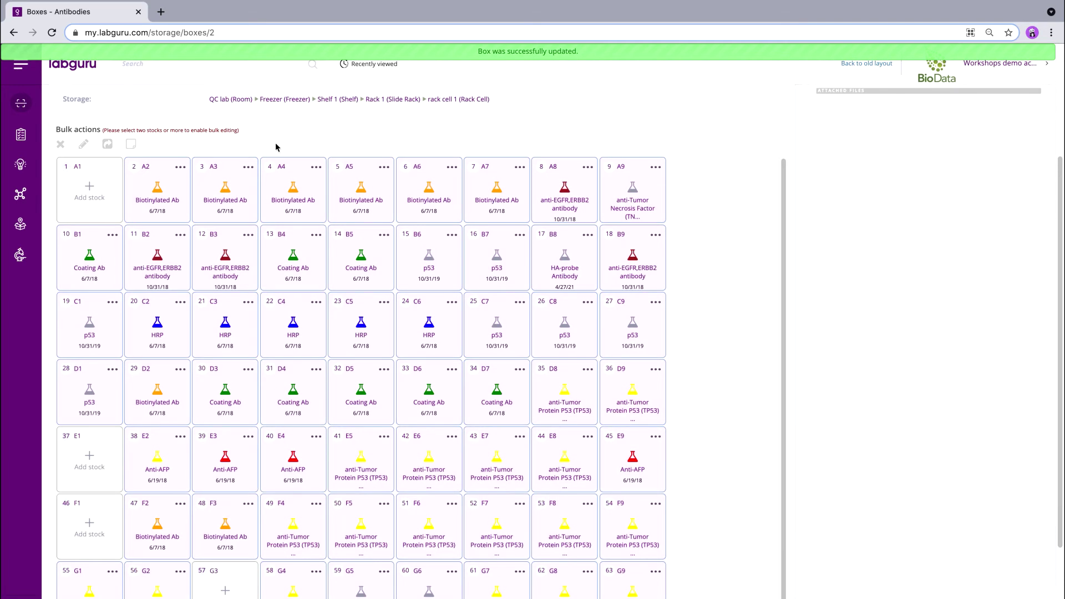
pyautogui.moveTo(202, 317); pyautogui.dragTo(444, 320)
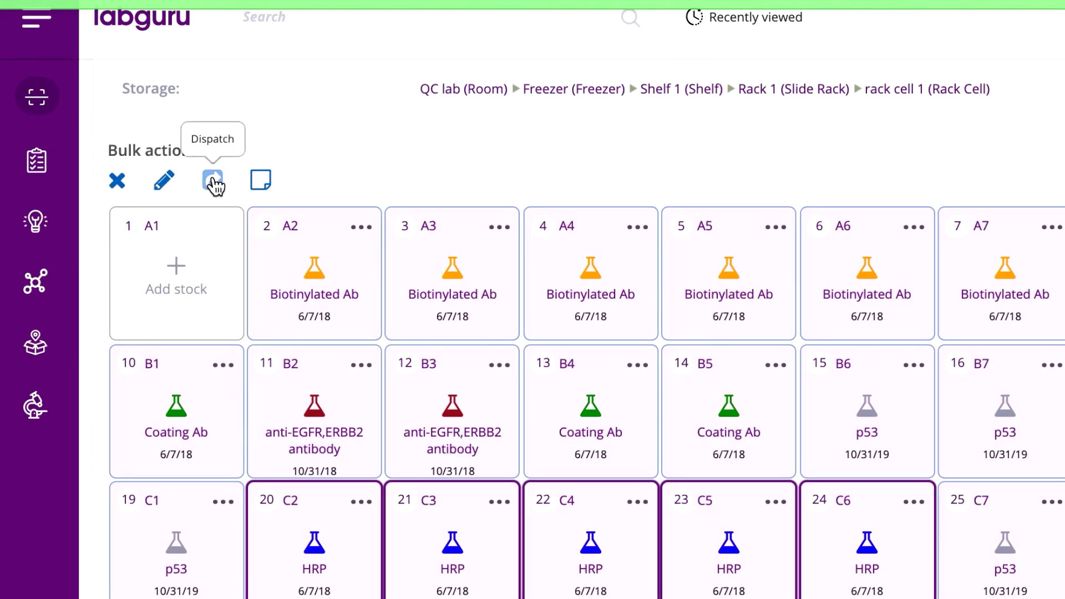
# Open label printing for the selected stocks and review the label template, discarding edits.
pyautogui.click(261, 183)
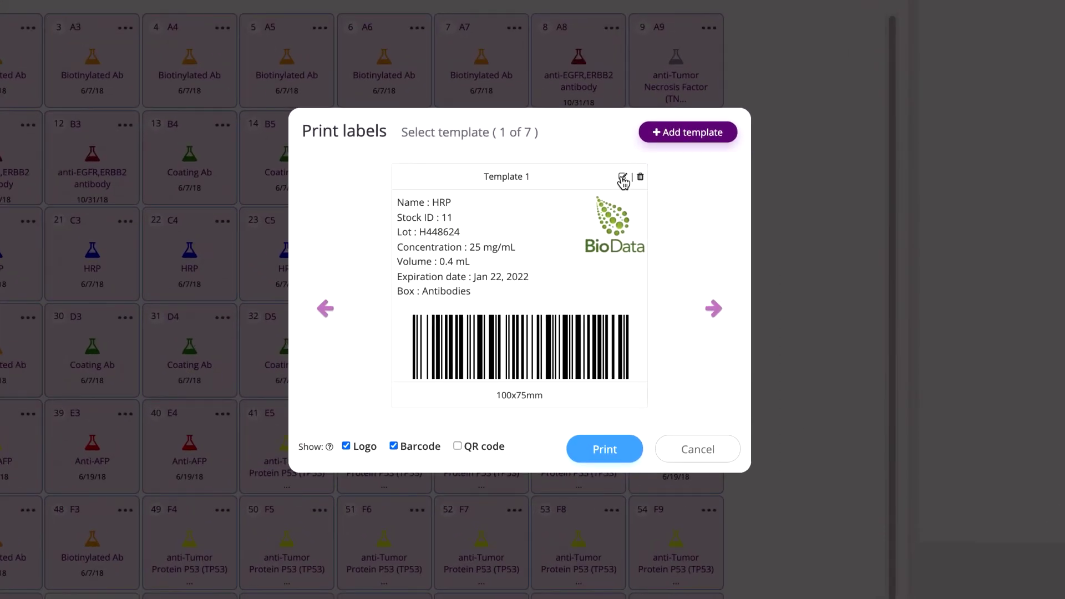
pyautogui.click(623, 179)
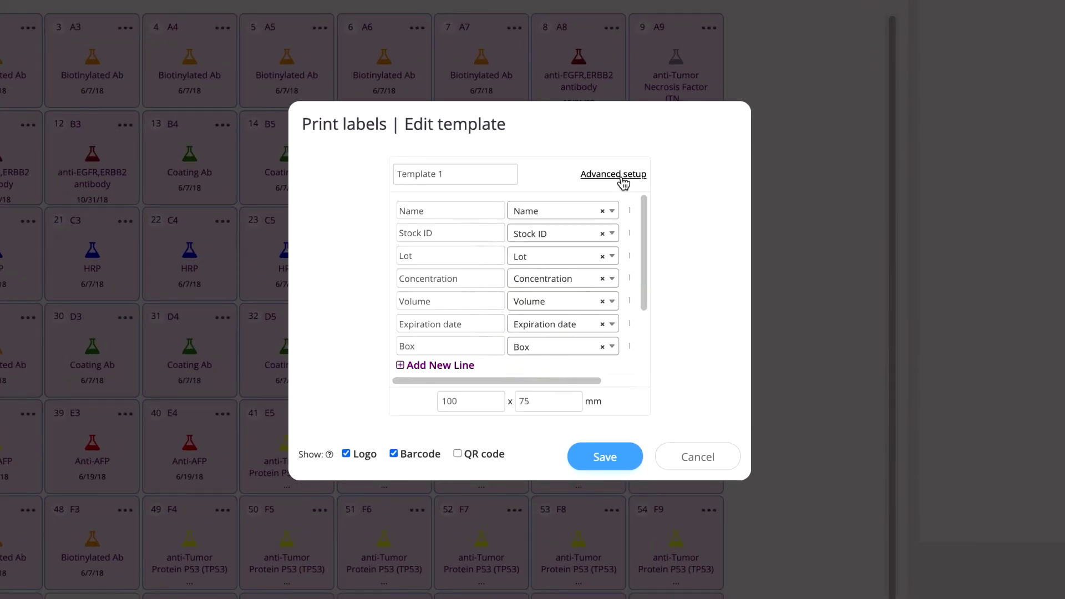
pyautogui.click(611, 348)
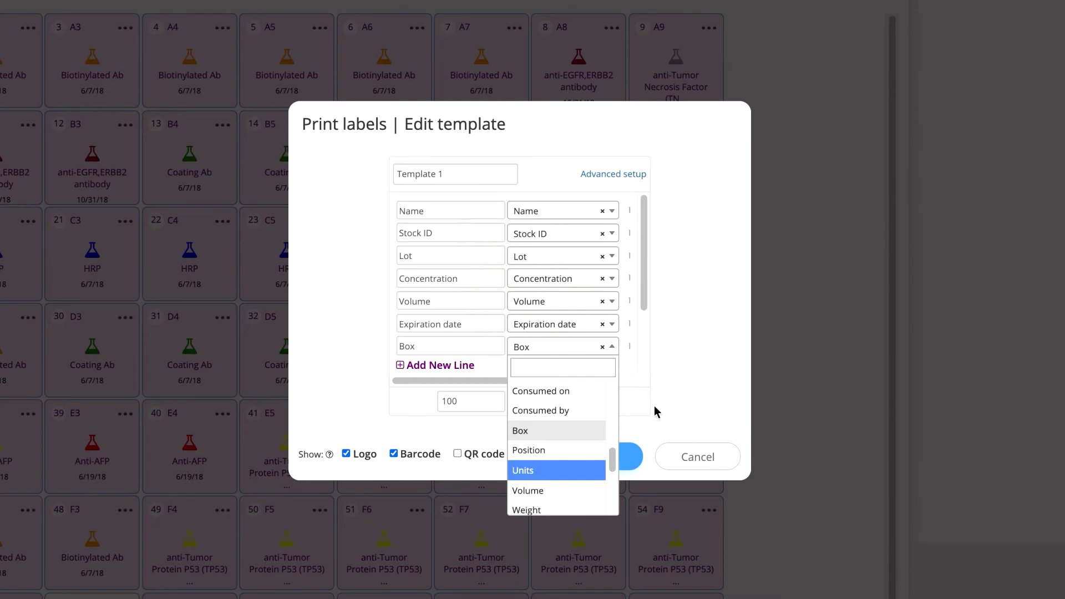
pyautogui.click(633, 411)
pyautogui.click(578, 408)
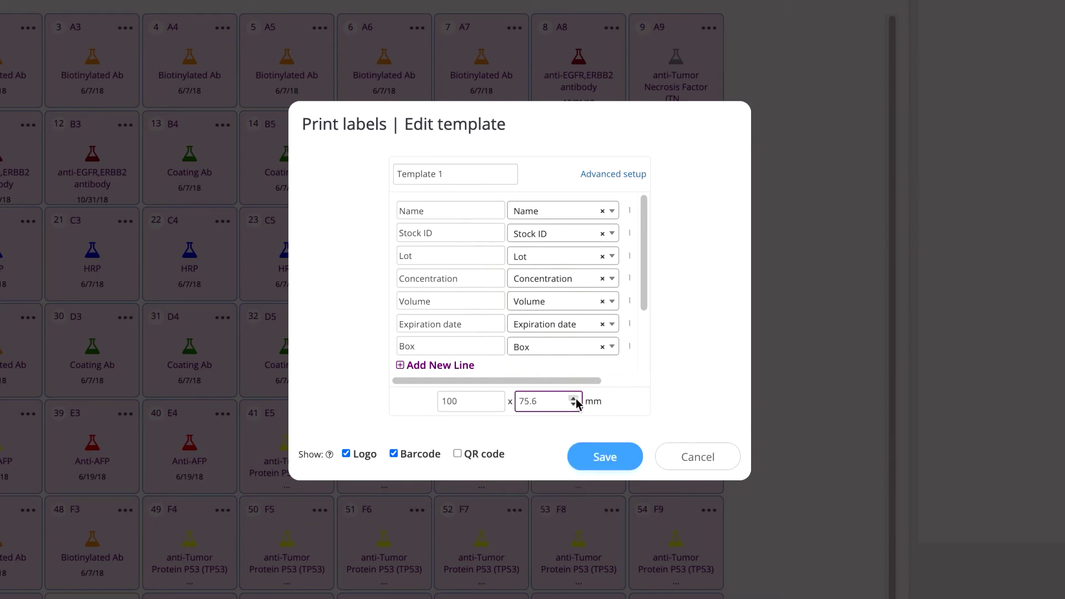
pyautogui.click(697, 458)
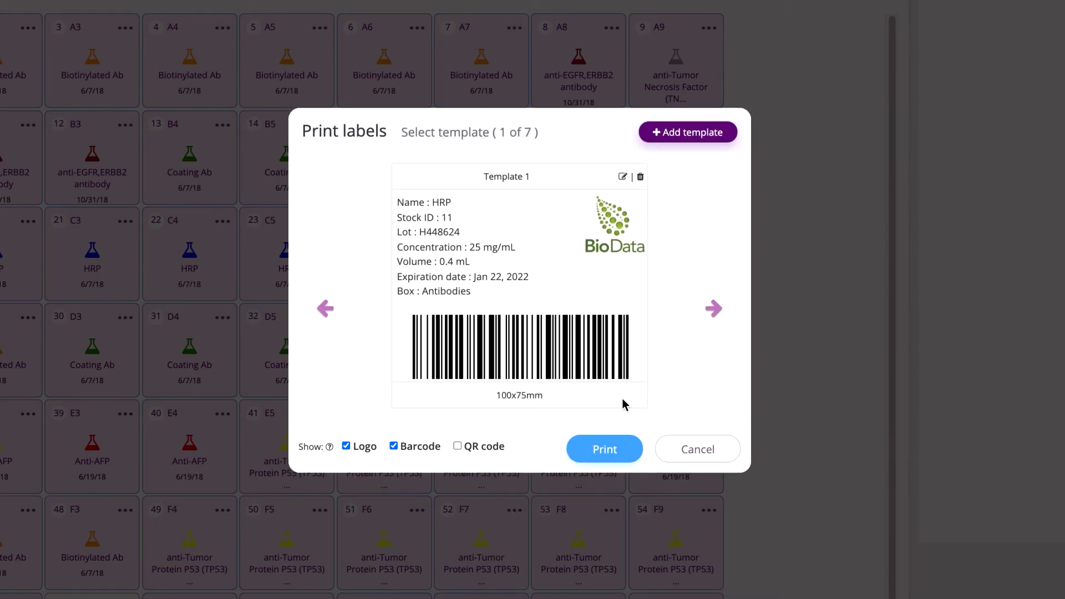
# Replace the barcode with a QR code on the labels and print them.
pyautogui.click(393, 447)
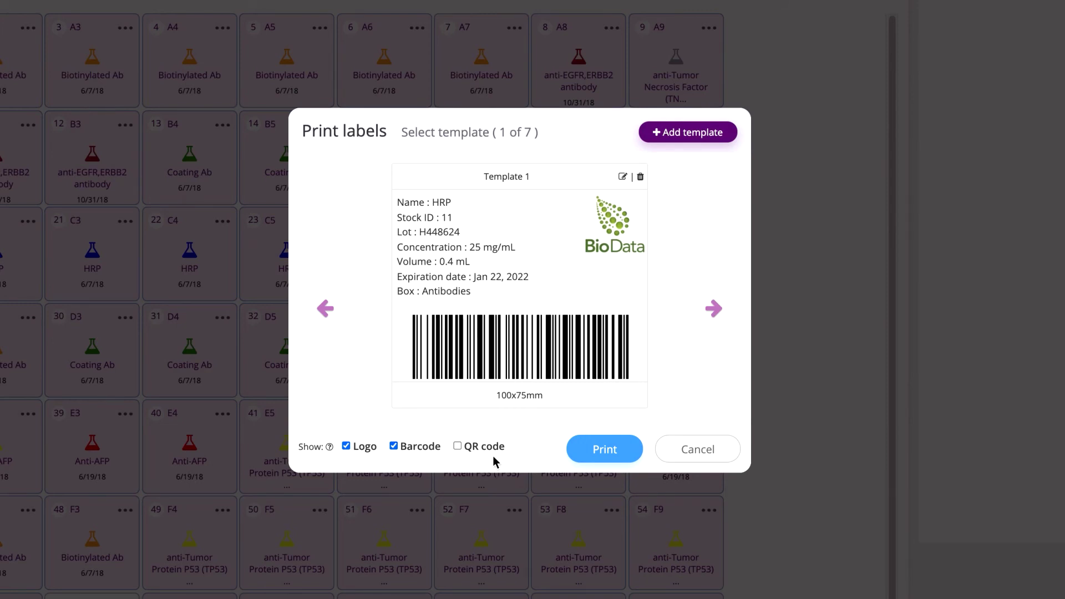
pyautogui.click(457, 446)
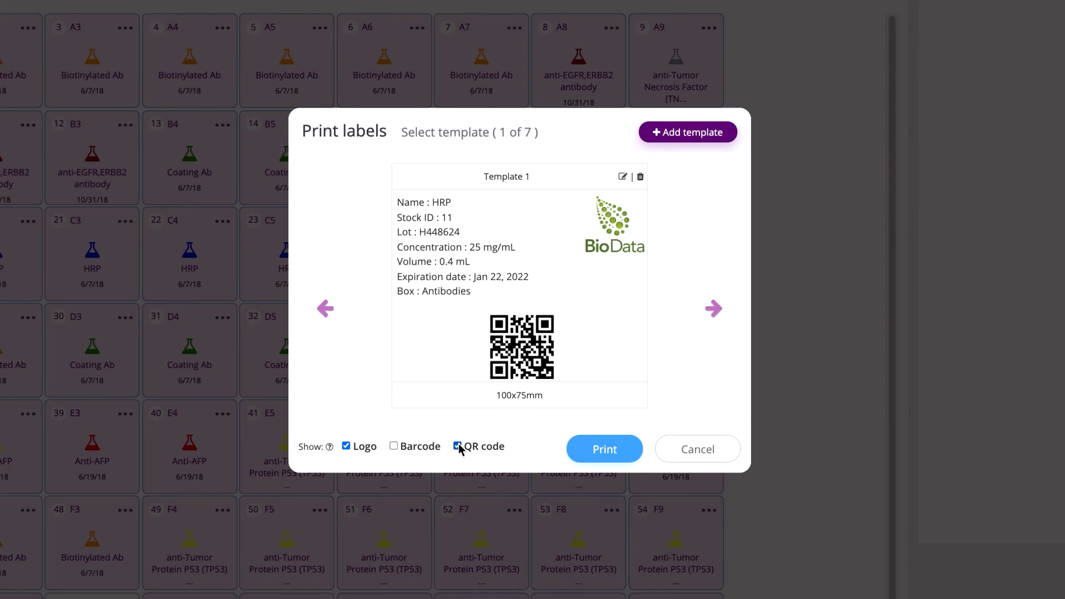
pyautogui.click(611, 457)
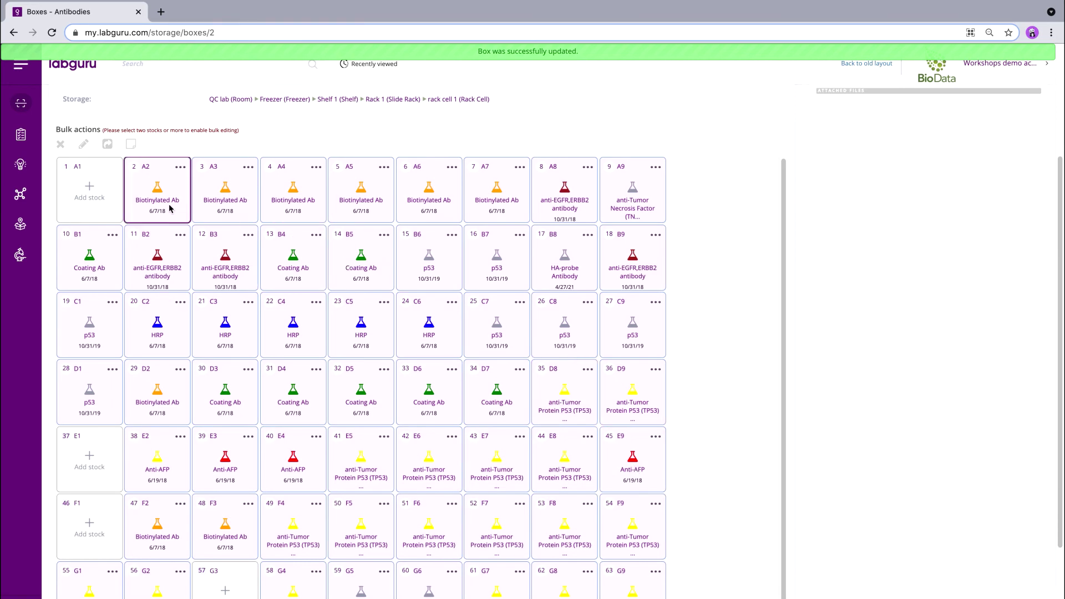
# Start adding a stock at position A1 of the Antibodies box and review the Collection options.
pyautogui.click(91, 190)
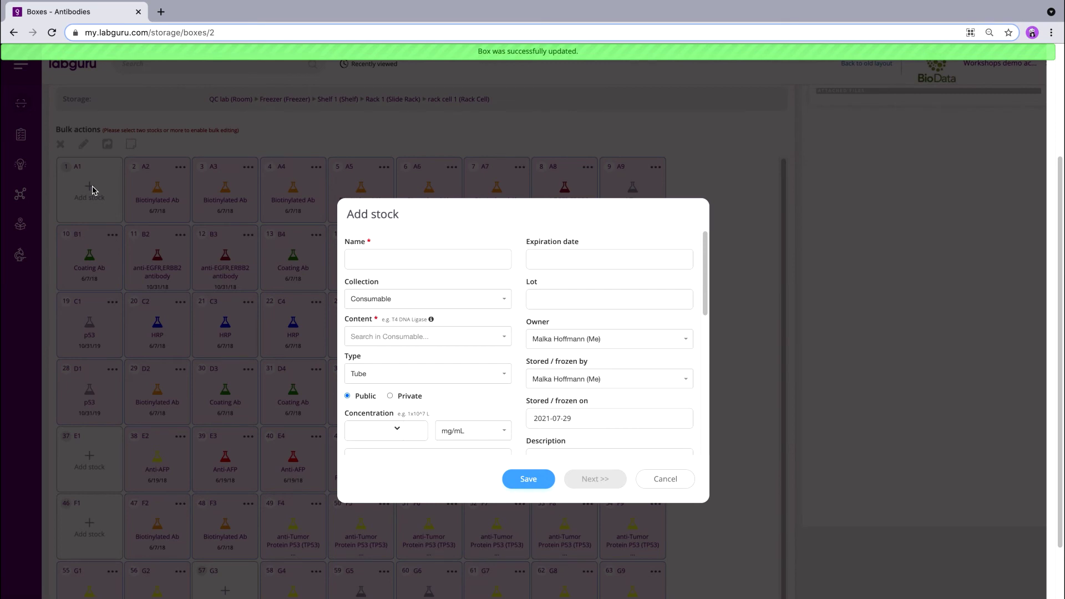
pyautogui.click(502, 305)
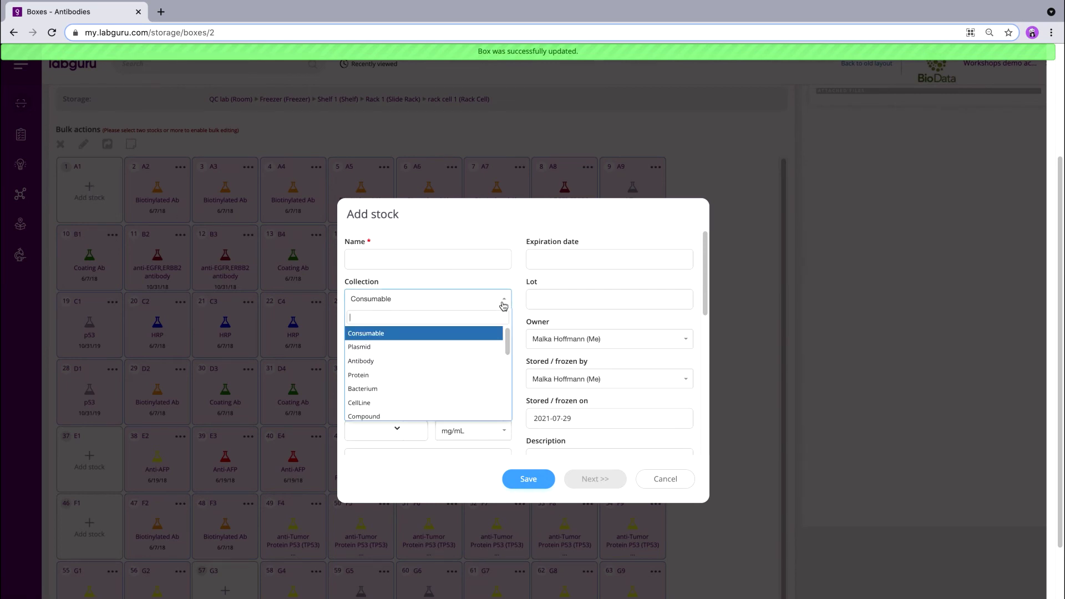